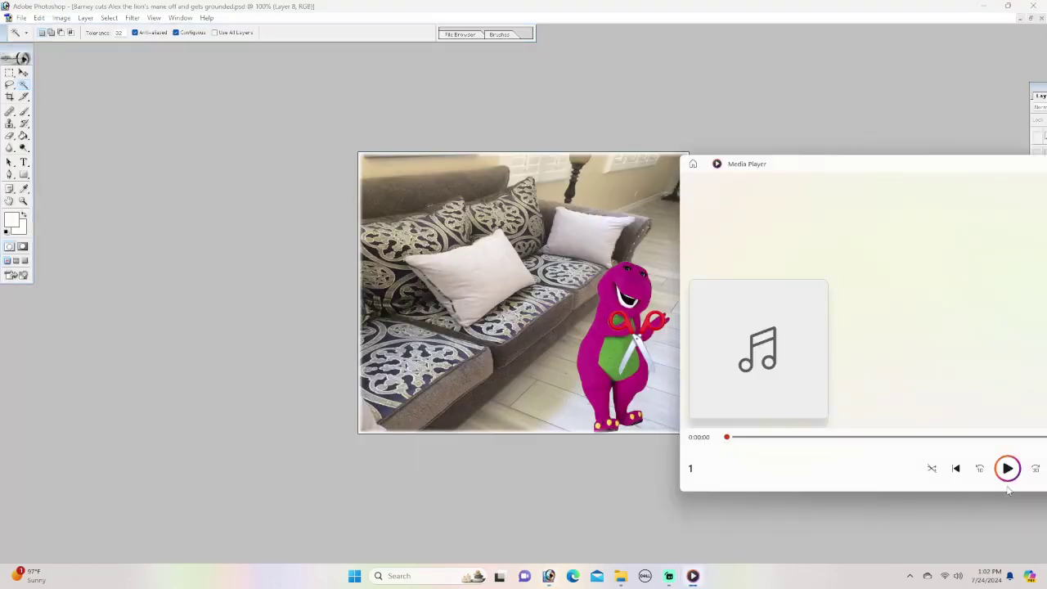
- Start the background music and dismiss the media player to show Barney with scissors by the sofa
left_click(1007, 468)
left_click(692, 575)
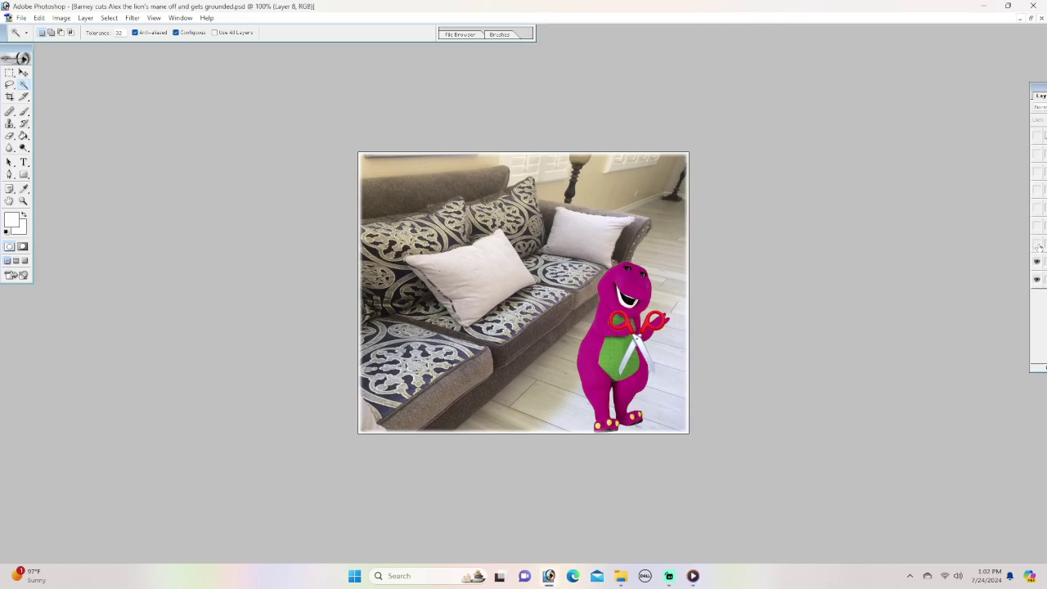
- Show the savanna layer with Alex the lion, then the scissors layer reaching his mane
left_click(1037, 243)
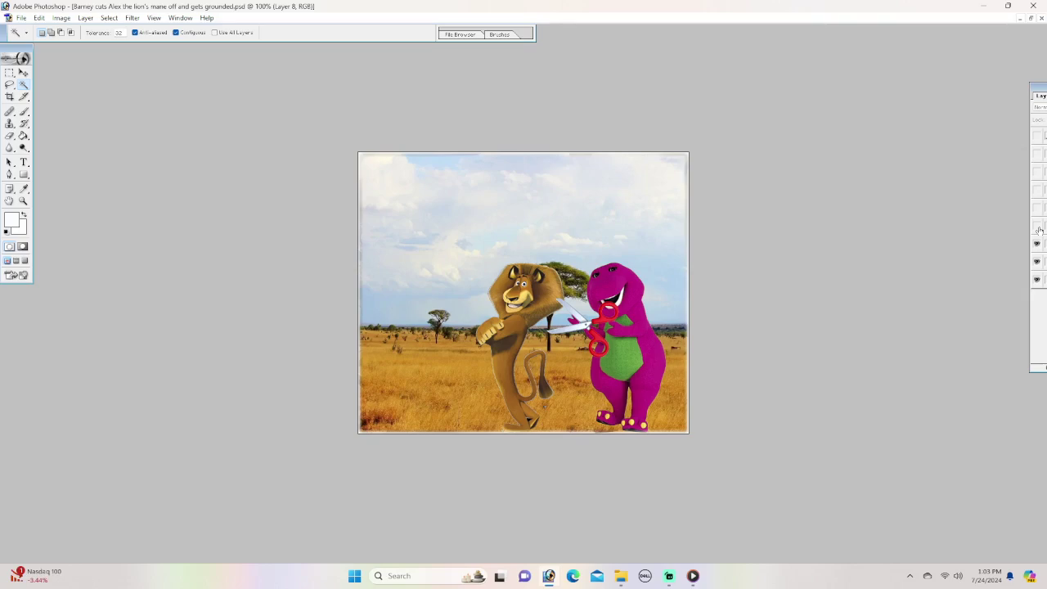
left_click(1037, 227)
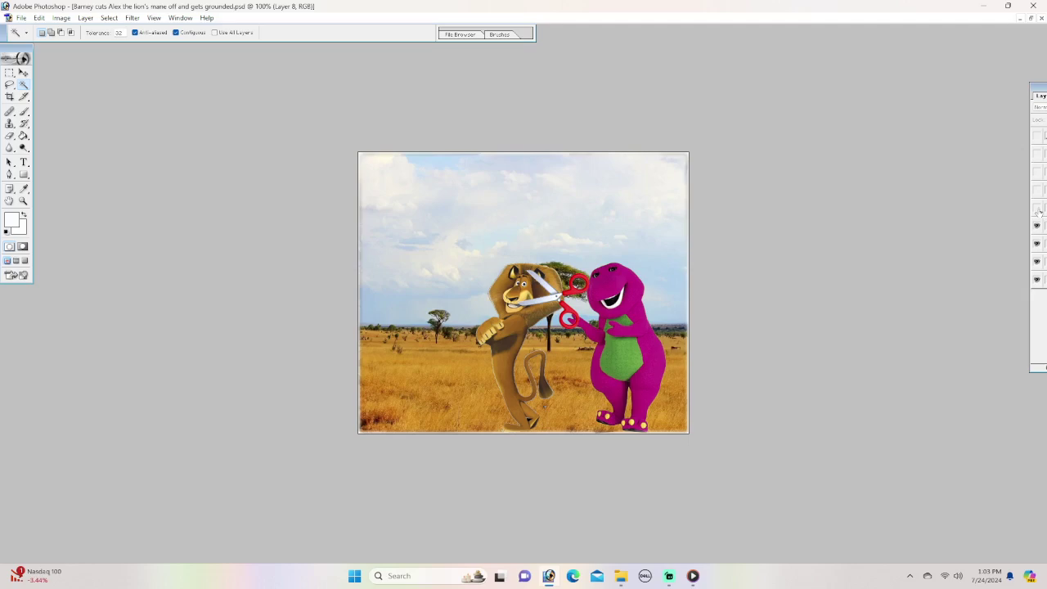
- Show the maneless Alex layer, then hide it, leaving Barney beside the cut mane clumps
left_click(1037, 211)
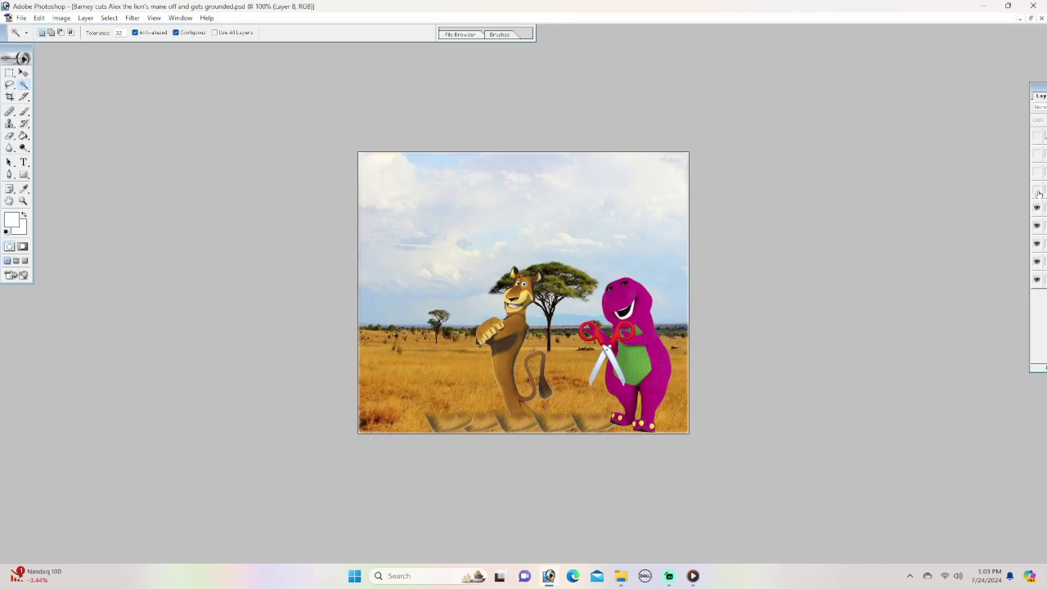
left_click(1037, 192)
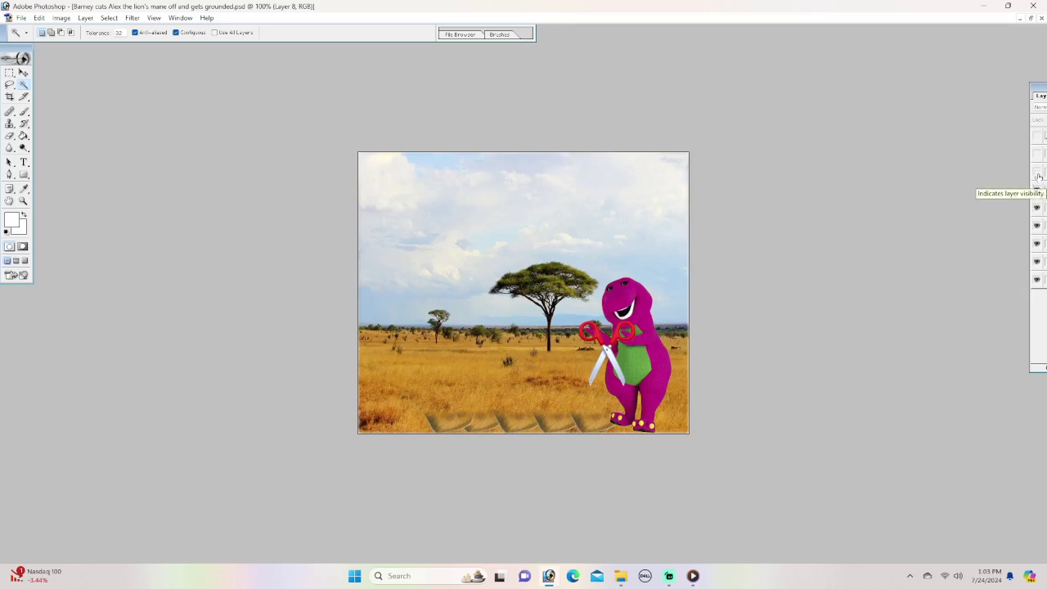
- Turn on both lion layers, then the layer with angry red-faced Barney in a top hat
left_click(1038, 173)
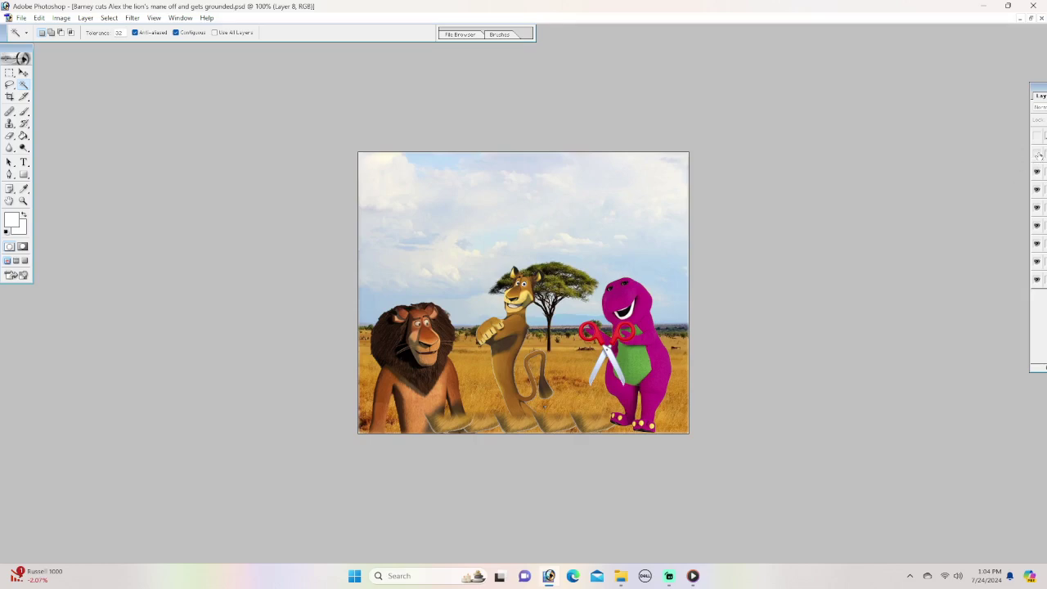
left_click(1037, 154)
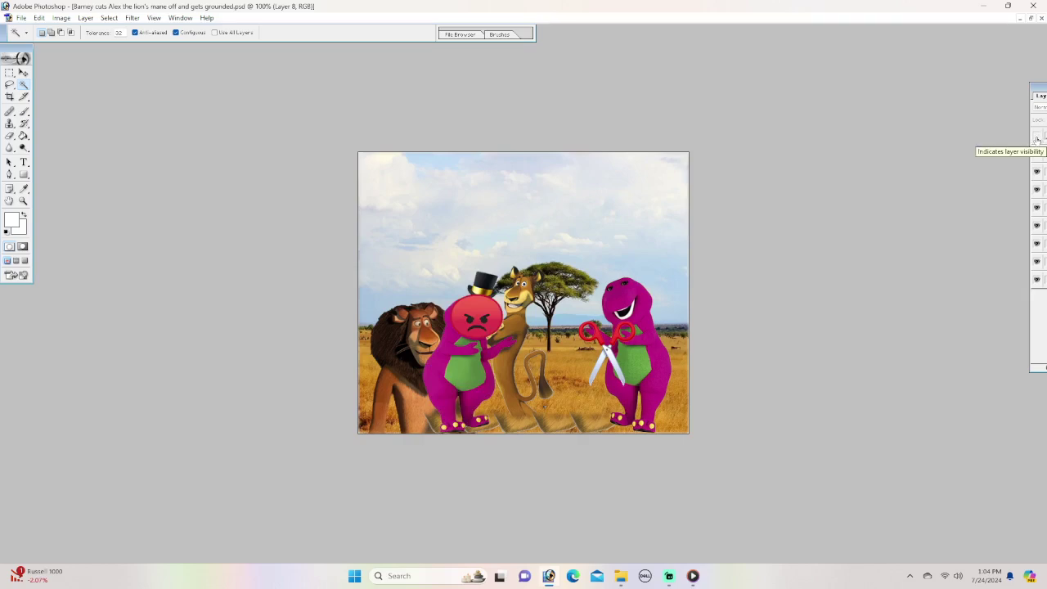
- Make the sofa room layer visible so smiling Barney faces angry top-hatted Barney
left_click(1037, 137)
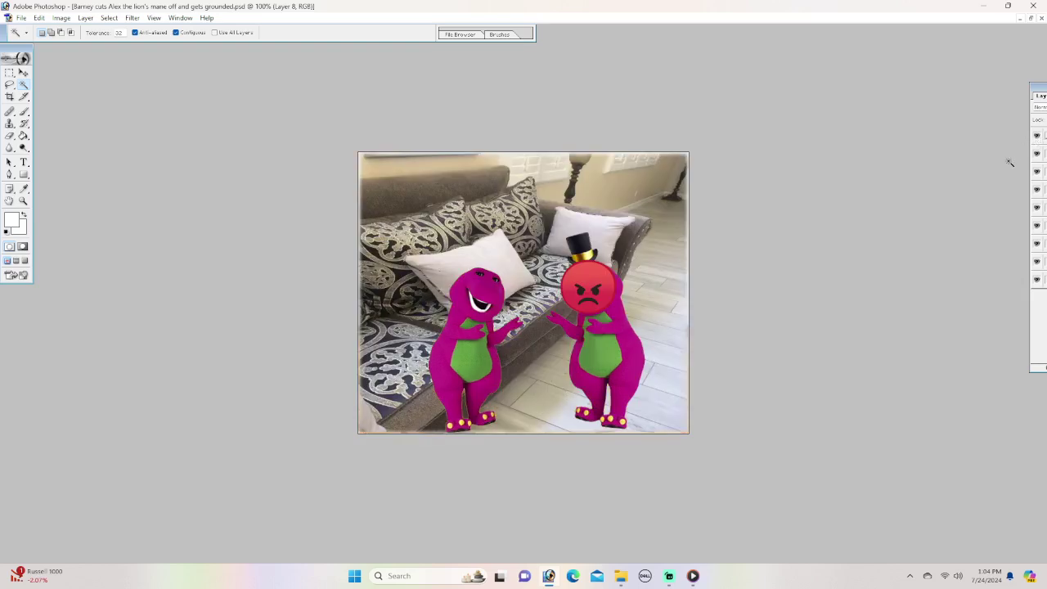